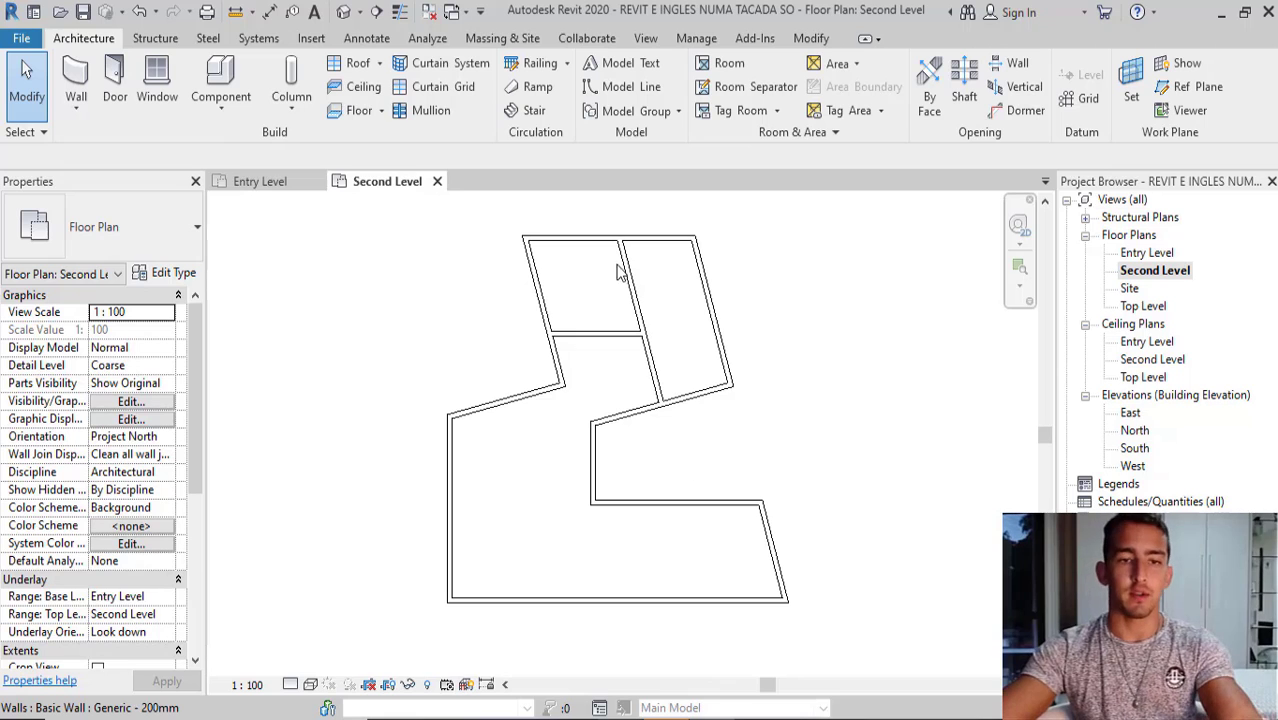
Step: Dimension the four horizontal walls along the east side, reading 3.77, 6.70 and 3.86
key("d")
key("i")
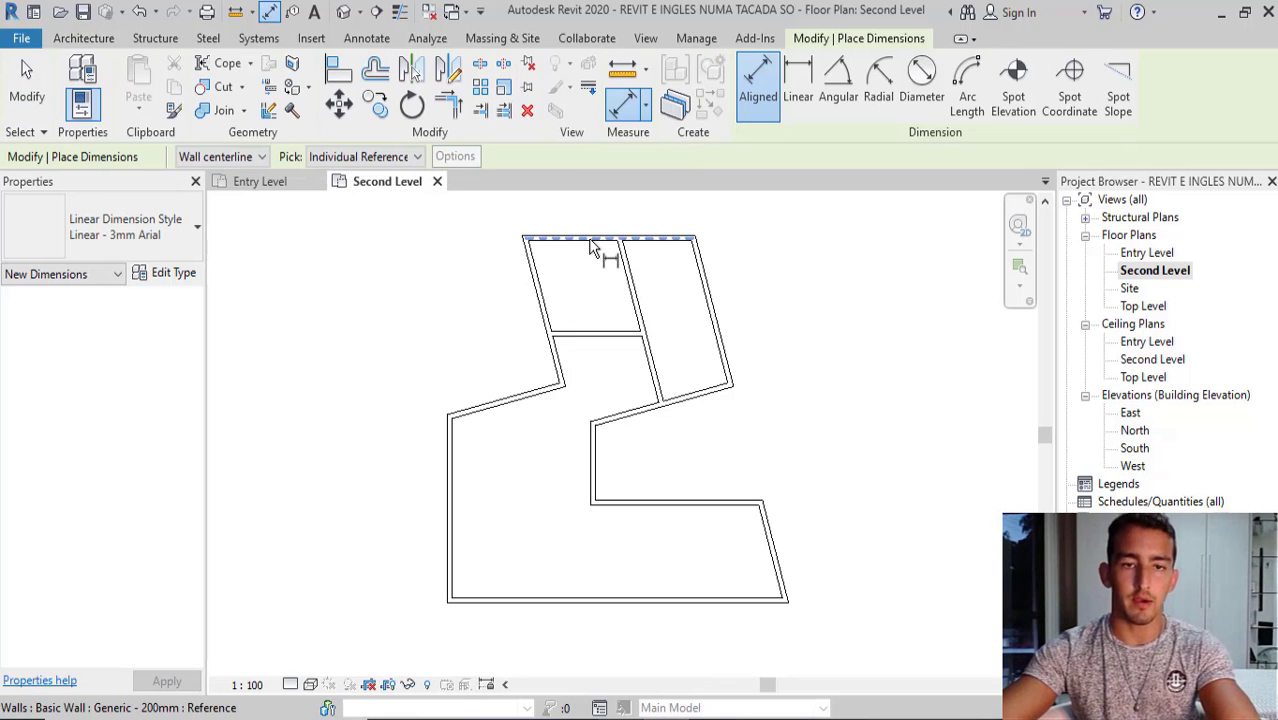
left_click(590, 240)
left_click(605, 333)
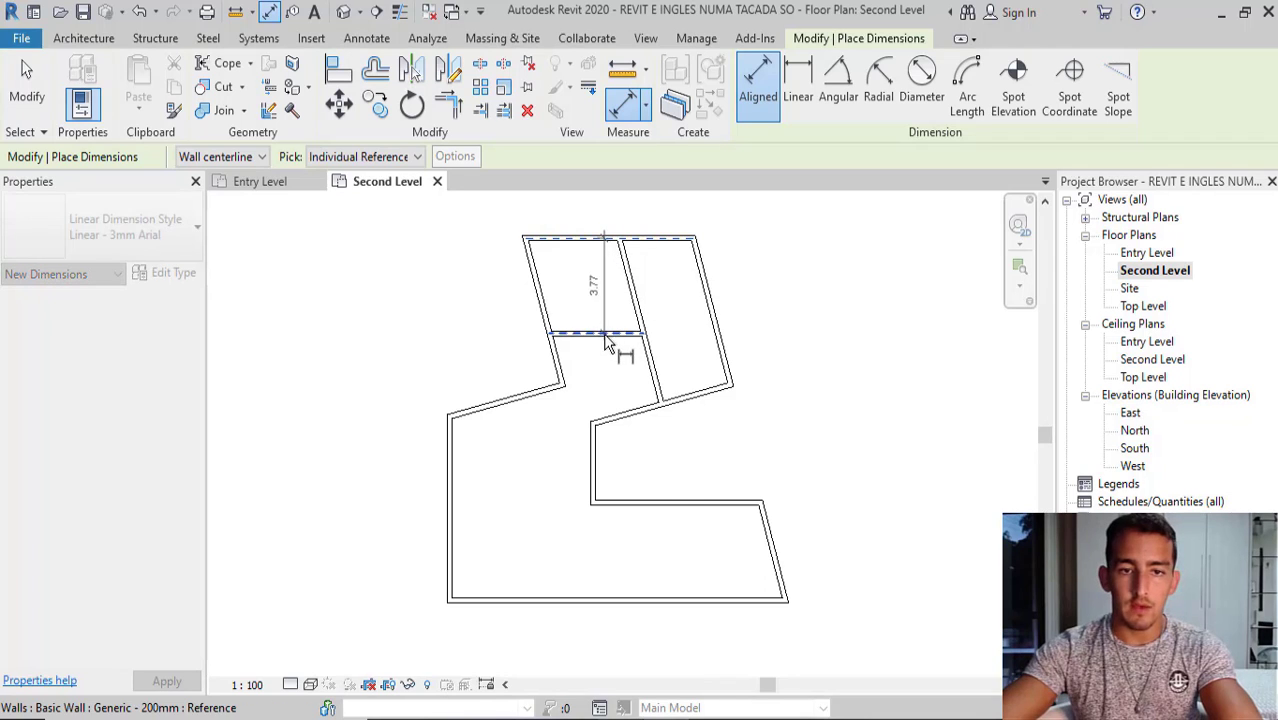
left_click(658, 503)
left_click(679, 598)
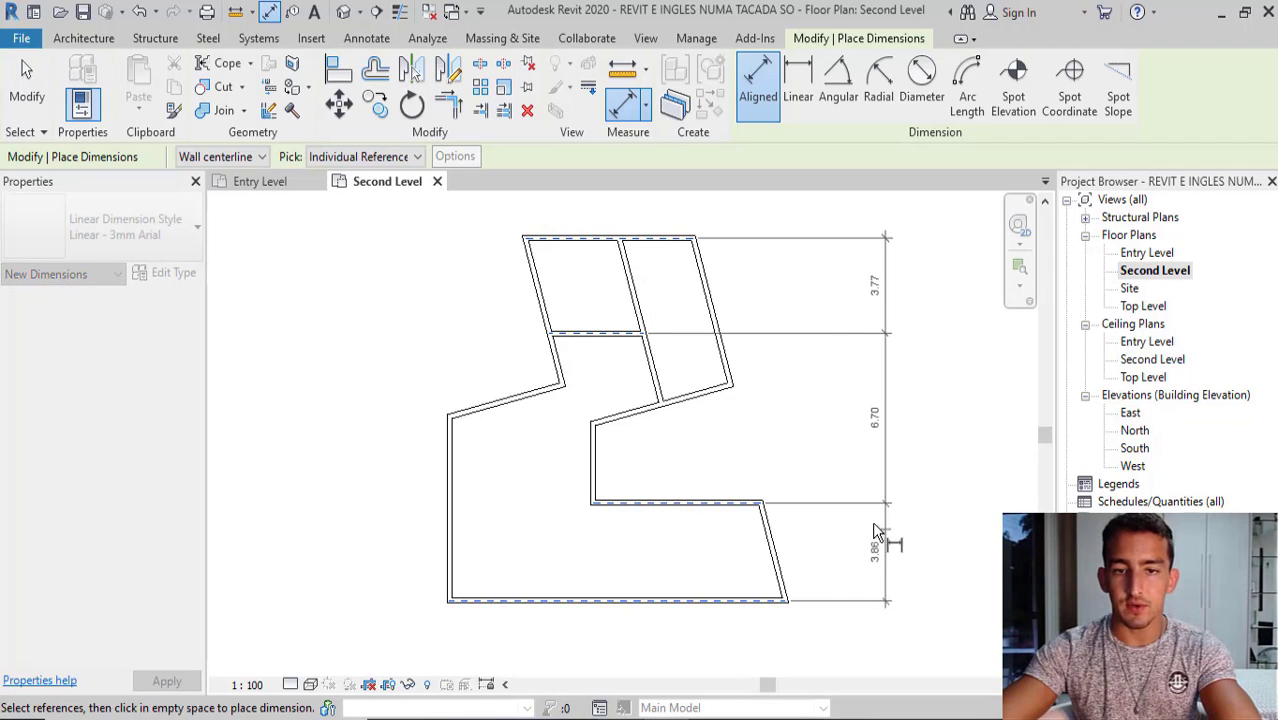
left_click(875, 528)
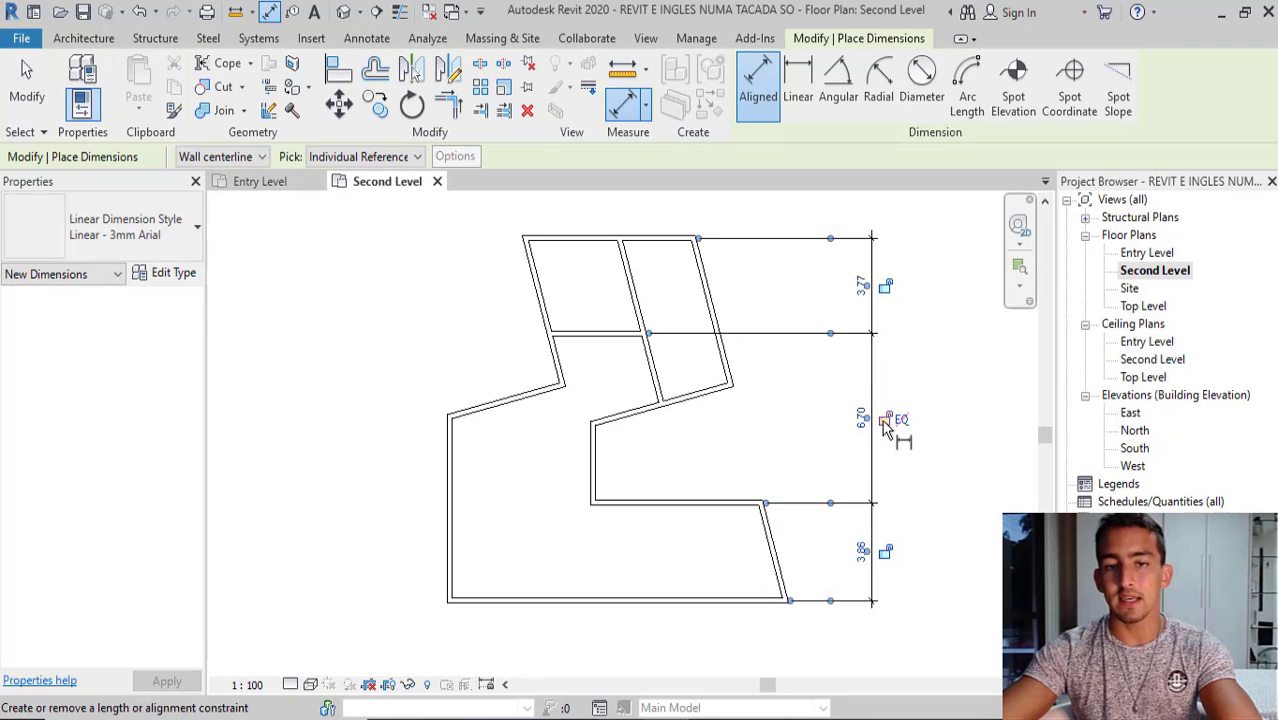
key("Escape")
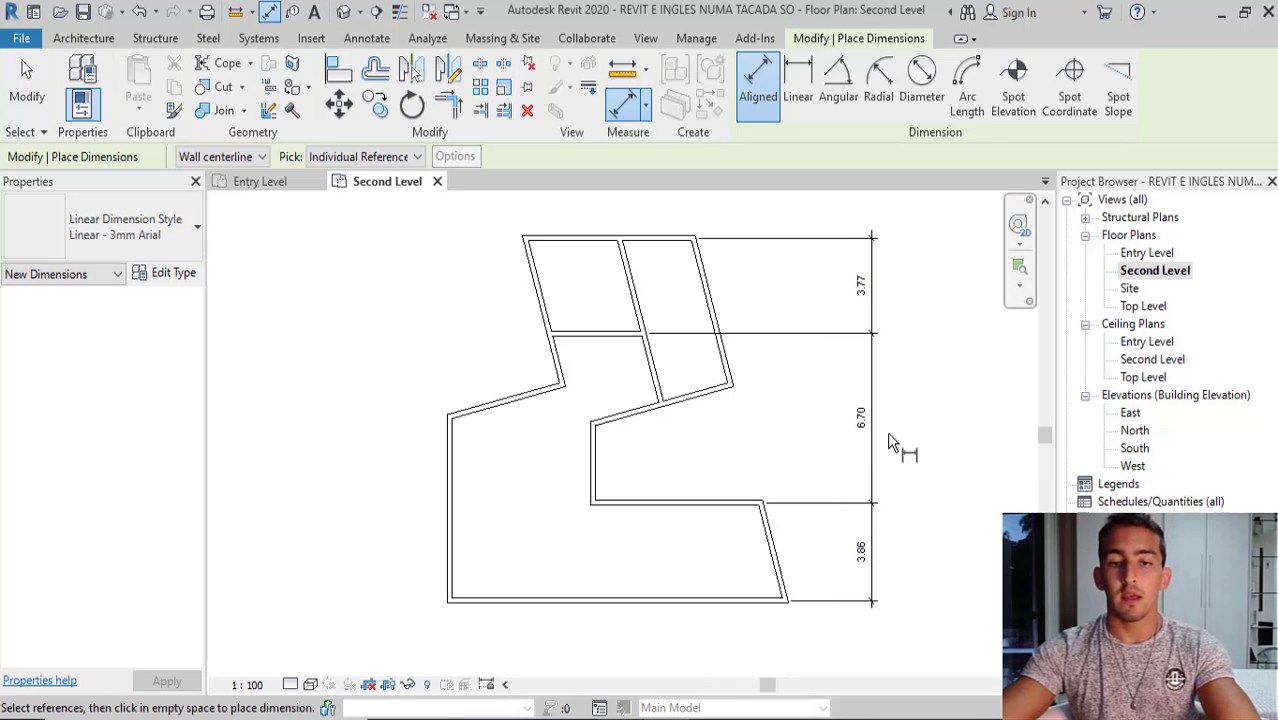
key("Escape")
Step: Lock the 6.70 span and test it by dragging the middle and lower walls, undoing one move
left_click(872, 425)
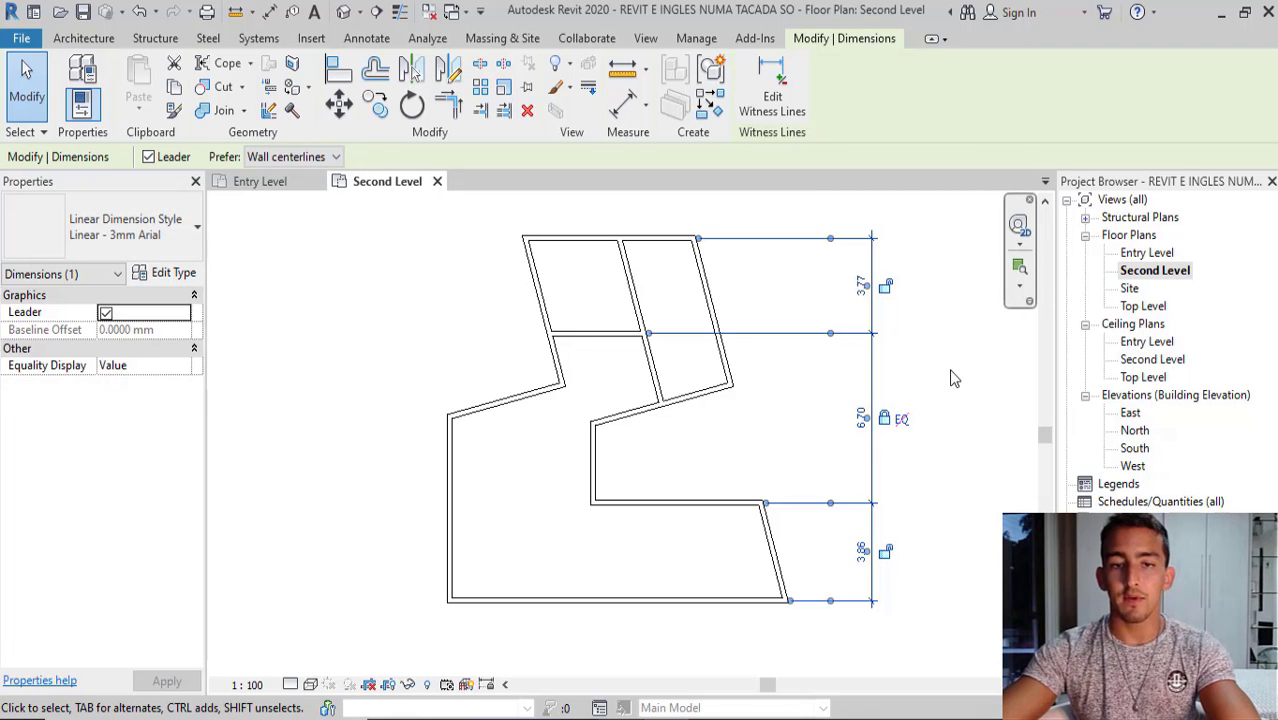
left_click(597, 345)
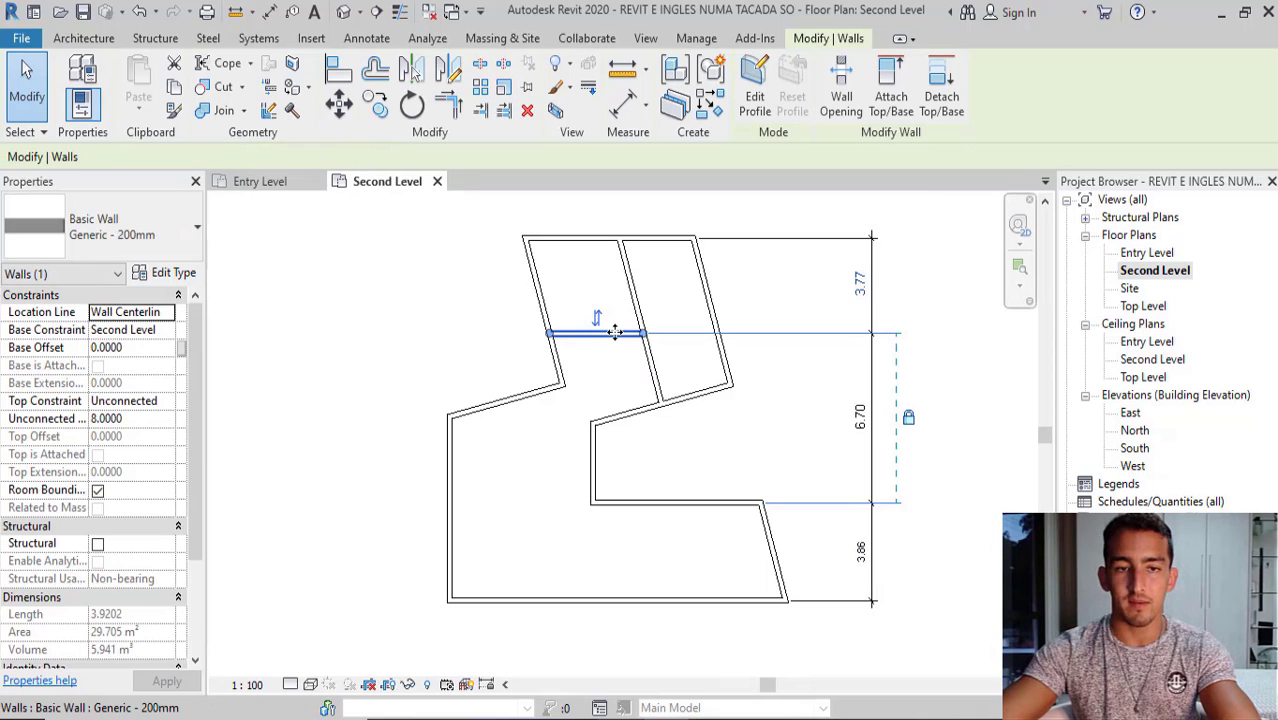
left_click_drag(613, 315, 613, 285)
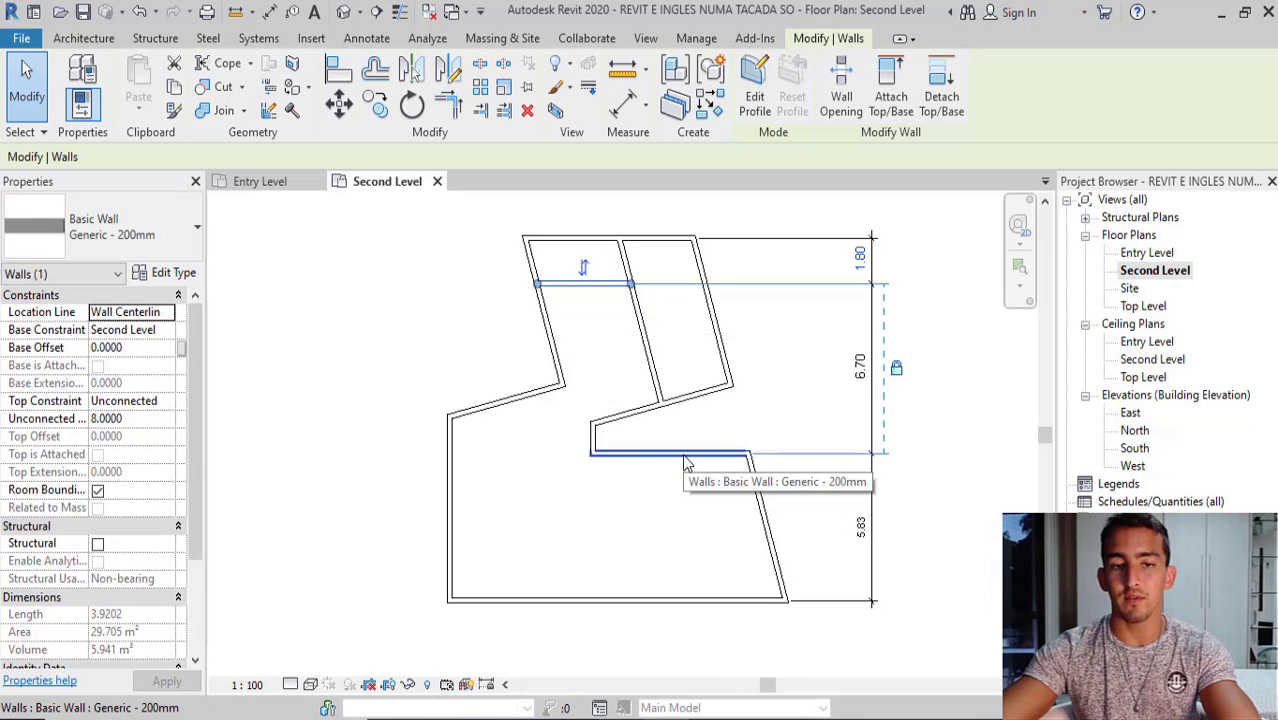
left_click_drag(685, 462, 684, 568)
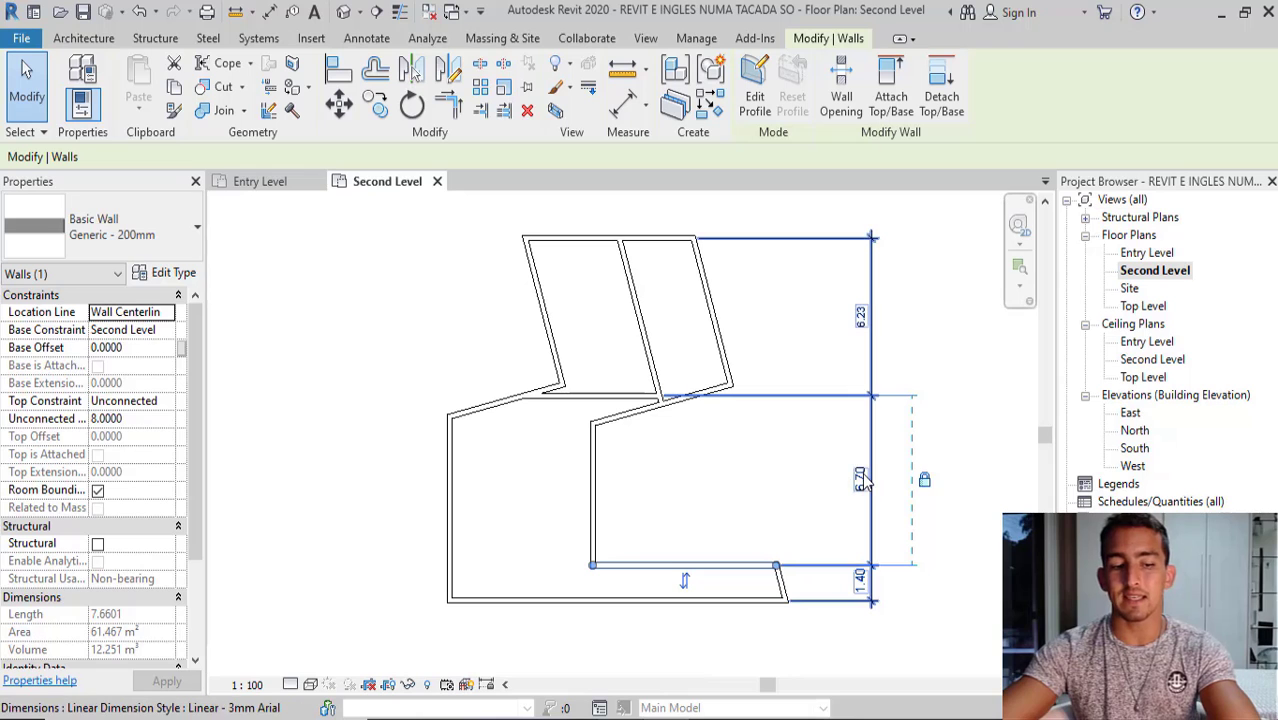
key("ctrl+z")
key("ctrl+z")
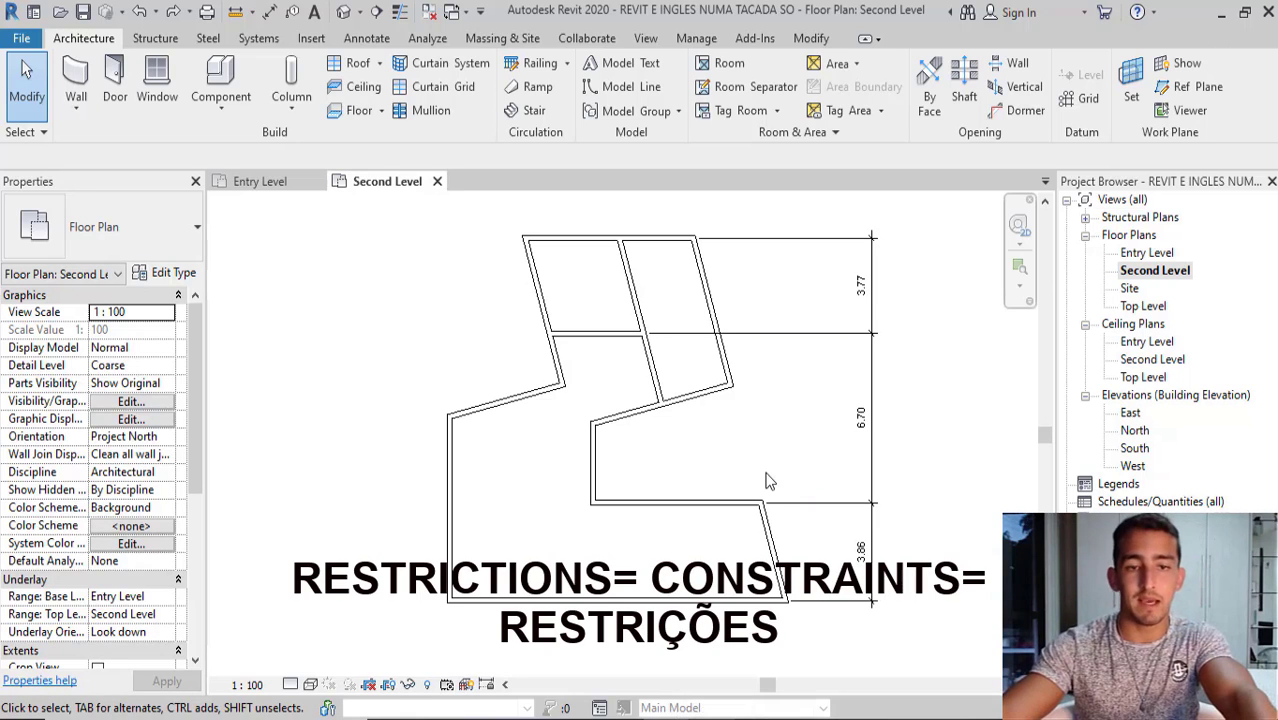
Step: Straighten the slanted lower-right wall in the 3.86 m bay so it stands vertical
scroll(703, 330, "down", 1)
scroll(703, 330, "down", 1)
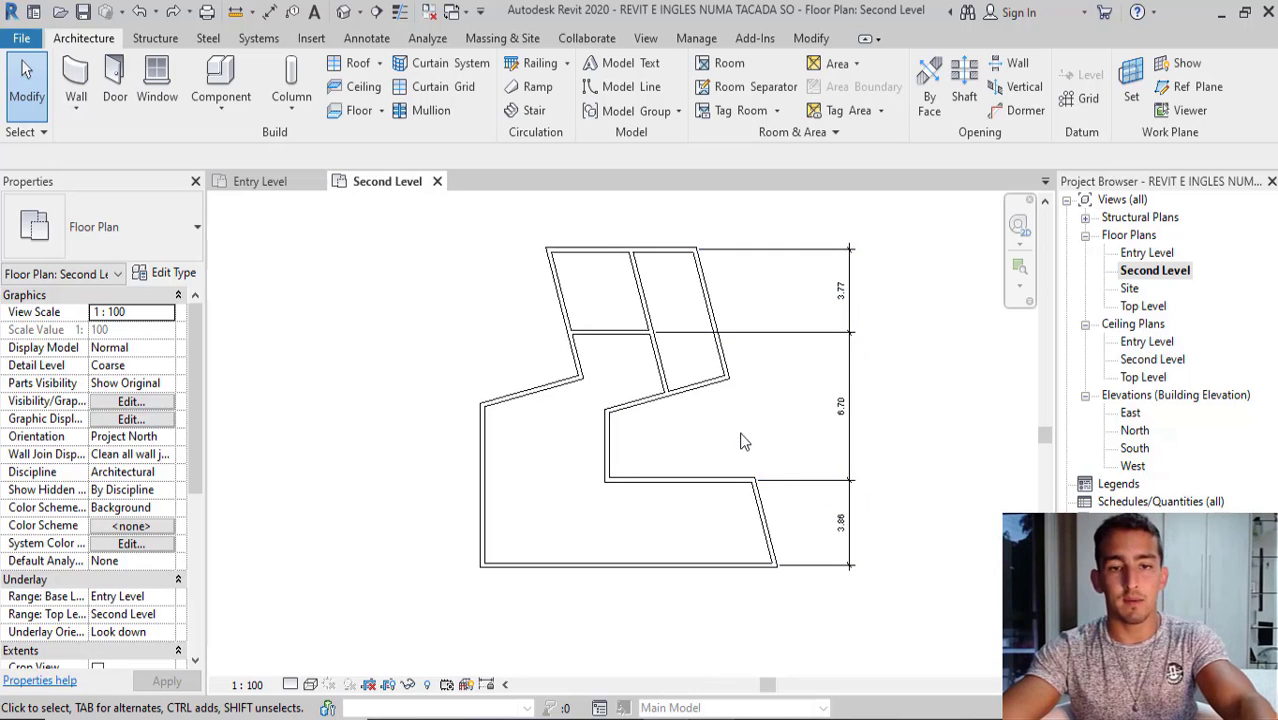
left_click(784, 570)
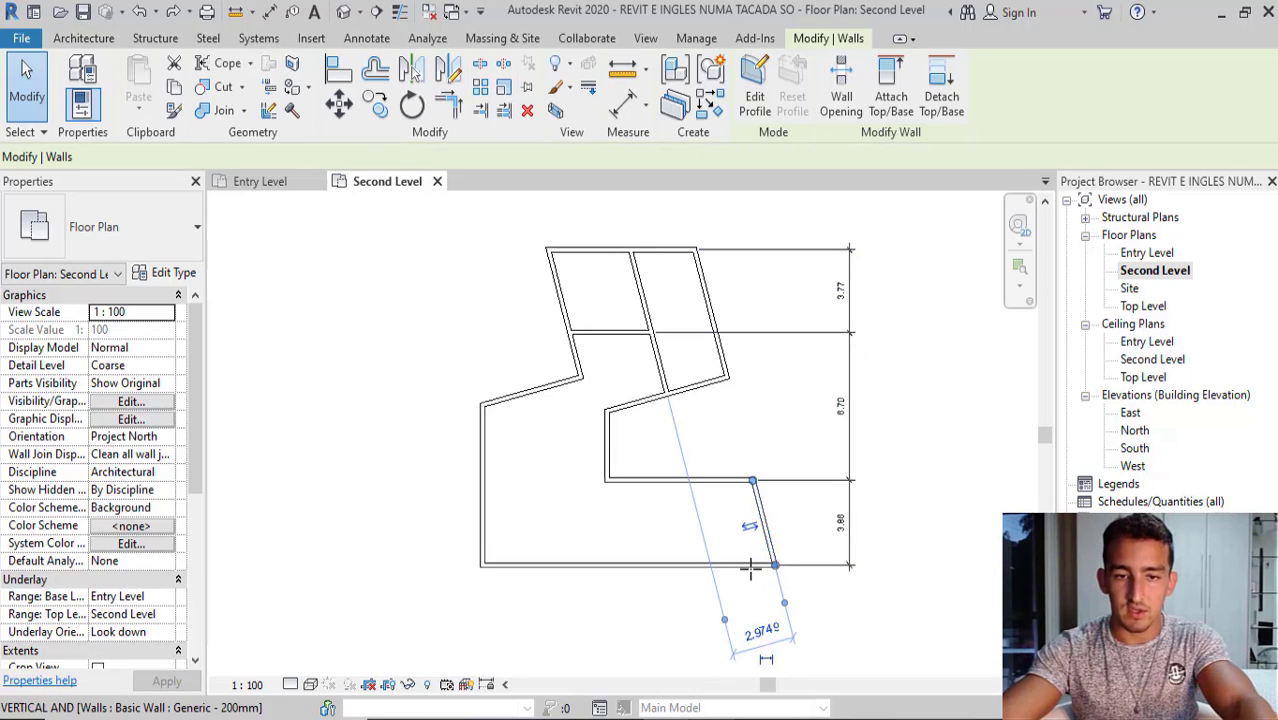
left_click_drag(774, 563, 775, 505)
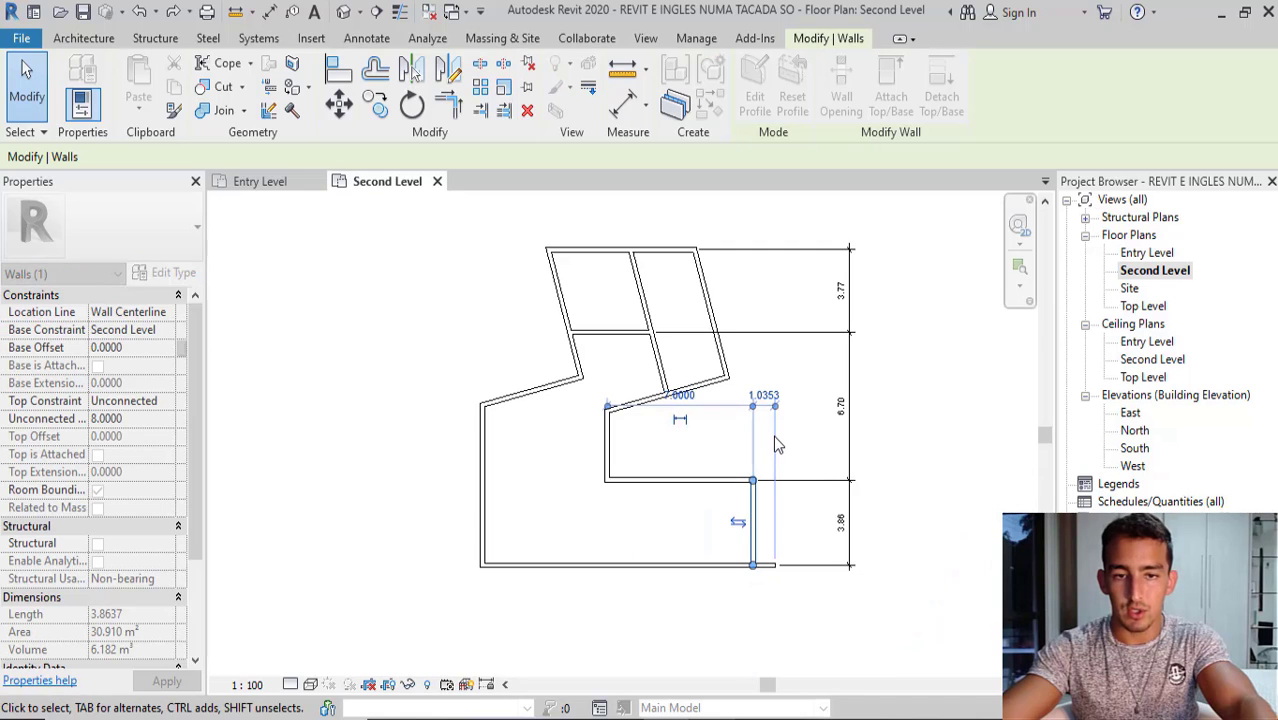
left_click(436, 471)
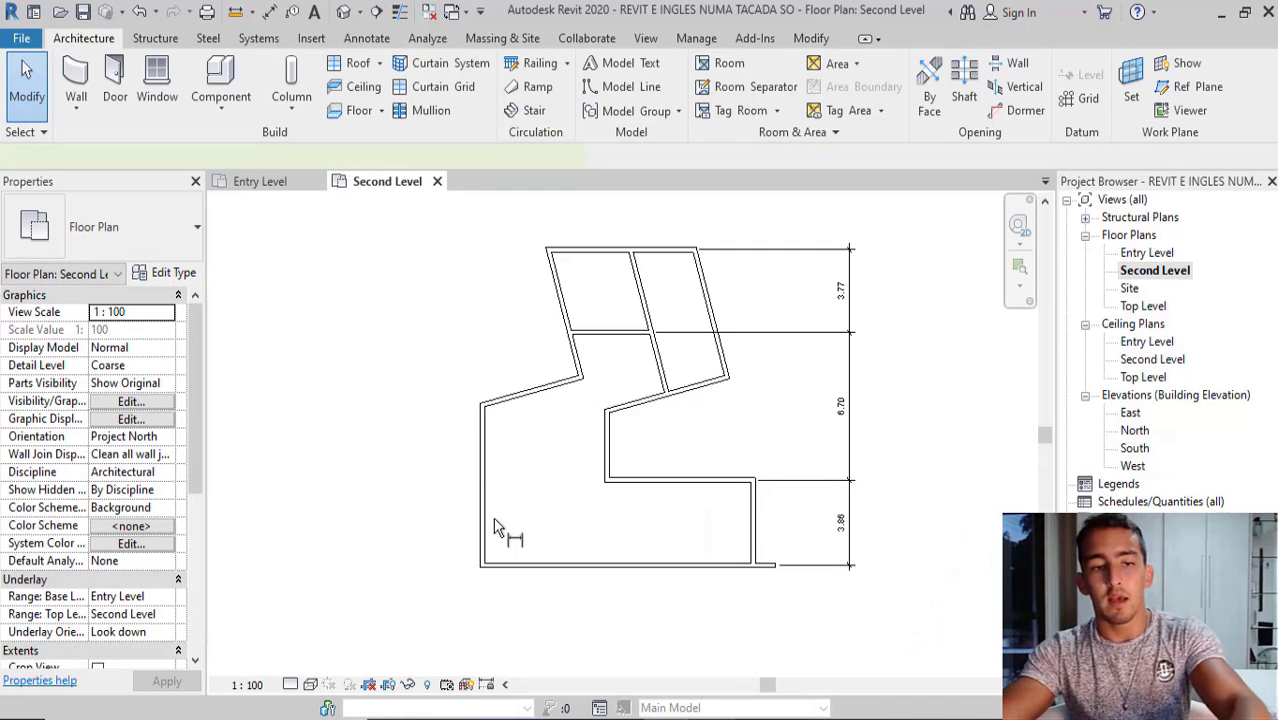
Step: Dimension the left, inner and right vertical walls below the plan, reading 5.96 and 7.00
key("d")
key("i")
left_click(498, 470)
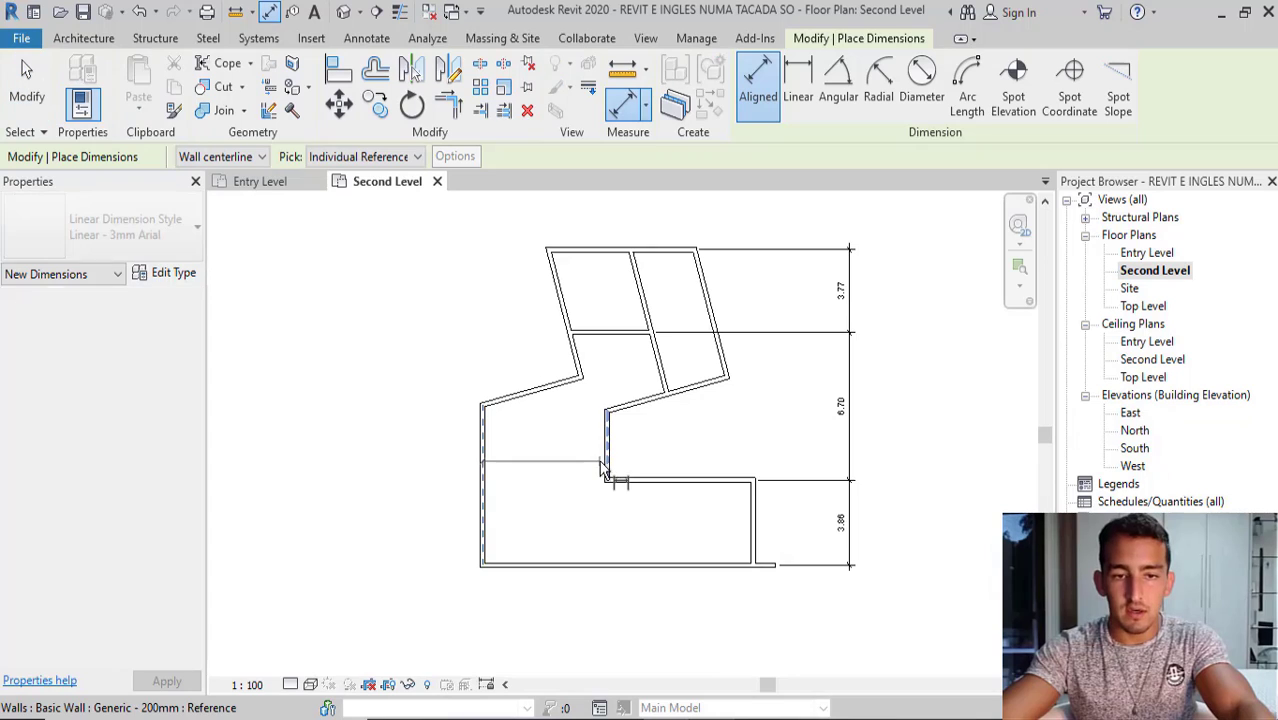
left_click(608, 462)
left_click(753, 525)
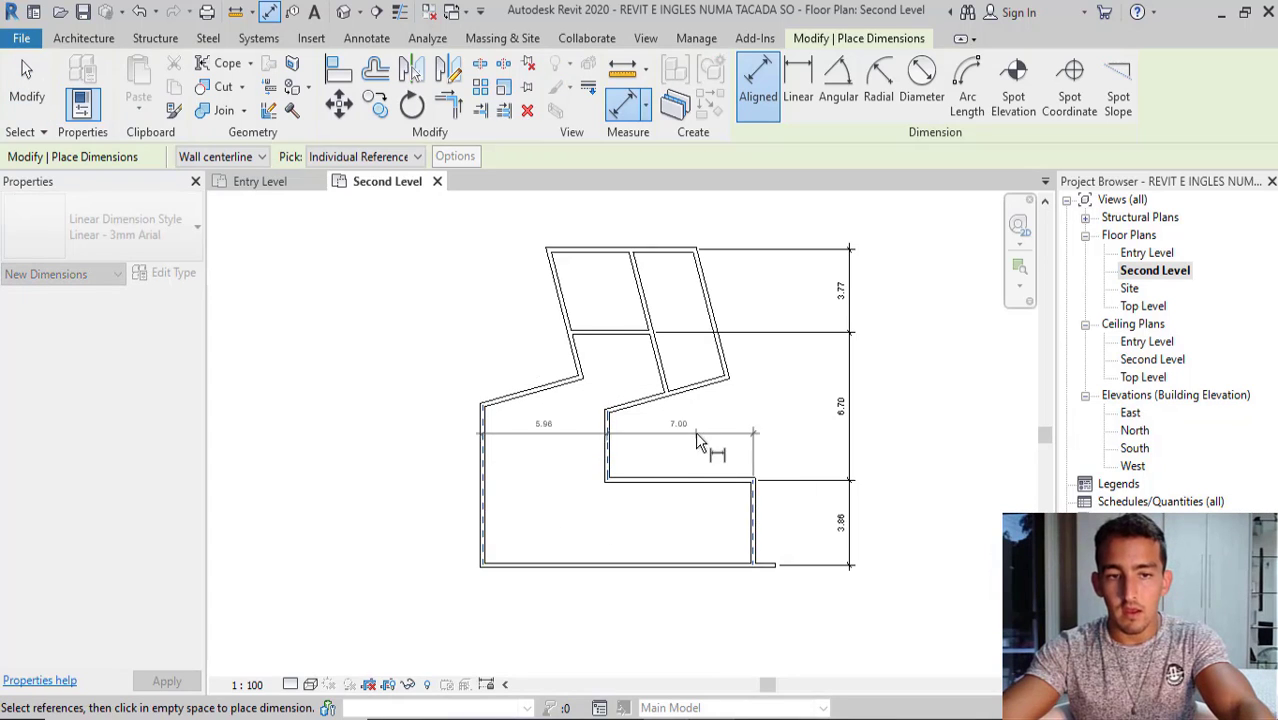
scroll(698, 436, "down", 2)
left_click(701, 595)
key("Escape")
key("Escape")
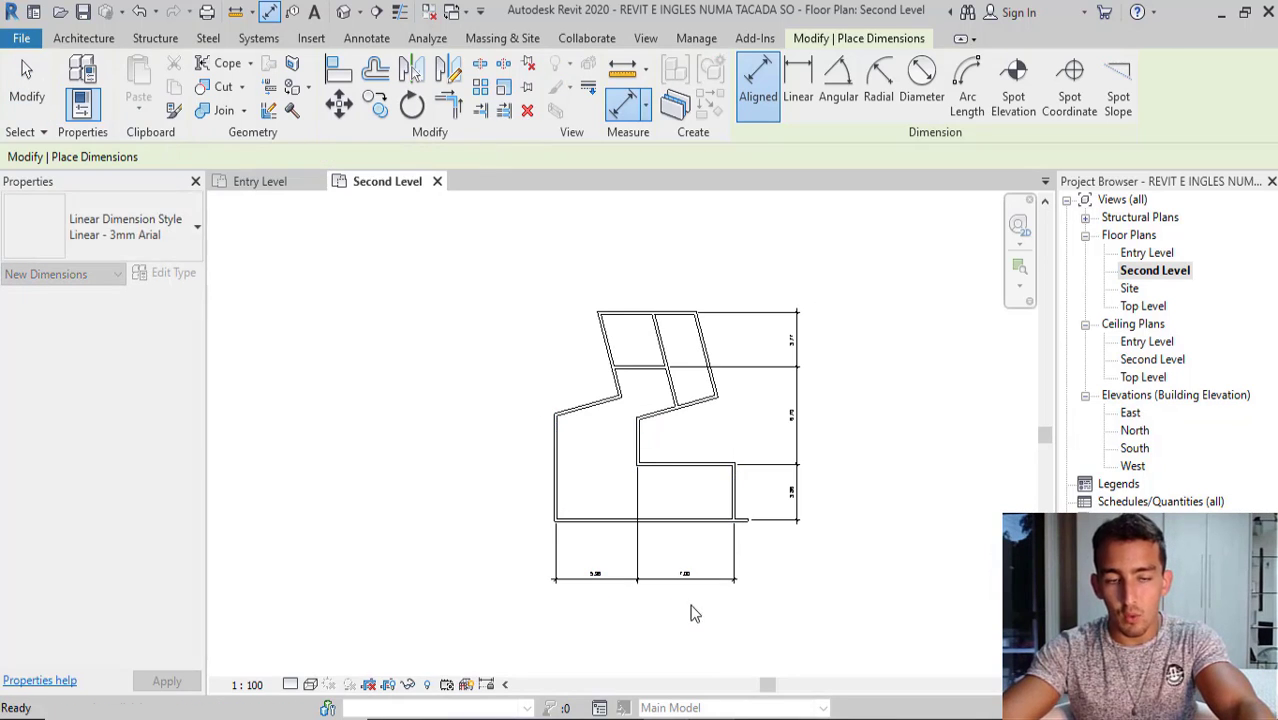
scroll(692, 605, "up", 2)
Step: Lock the 7.00 span of the horizontal dimension chain
left_click(678, 562)
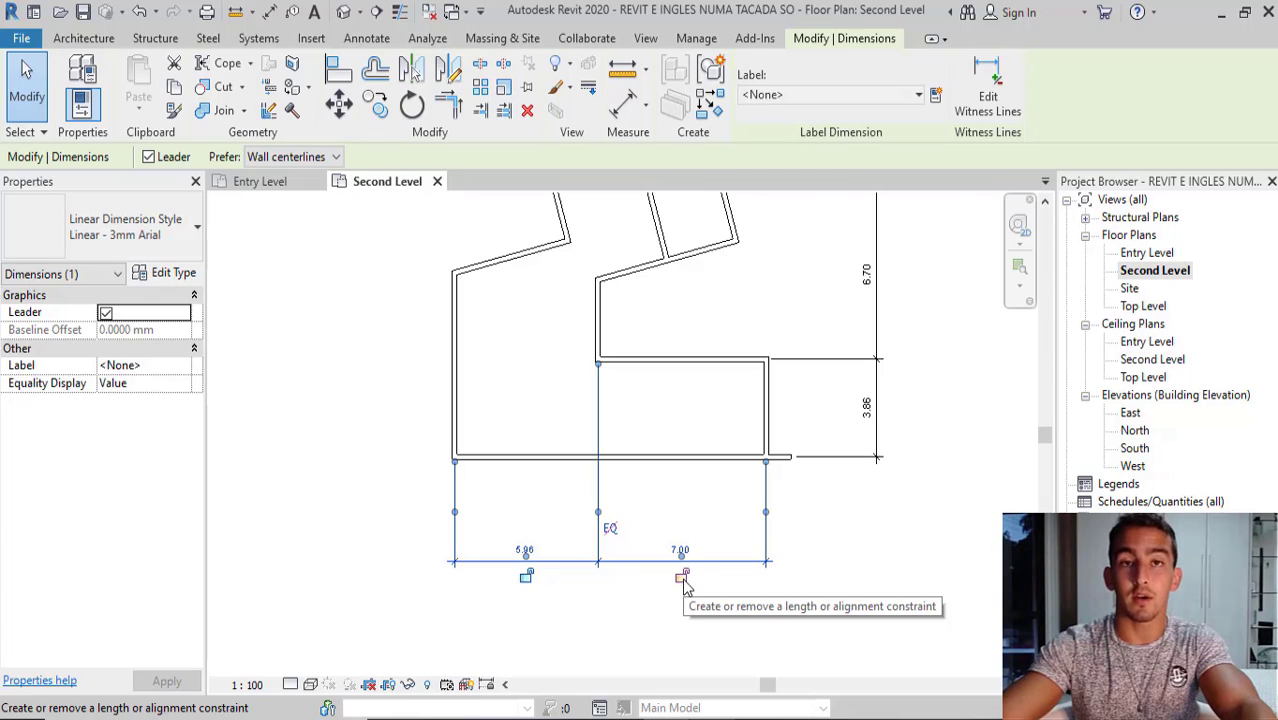
left_click(682, 578)
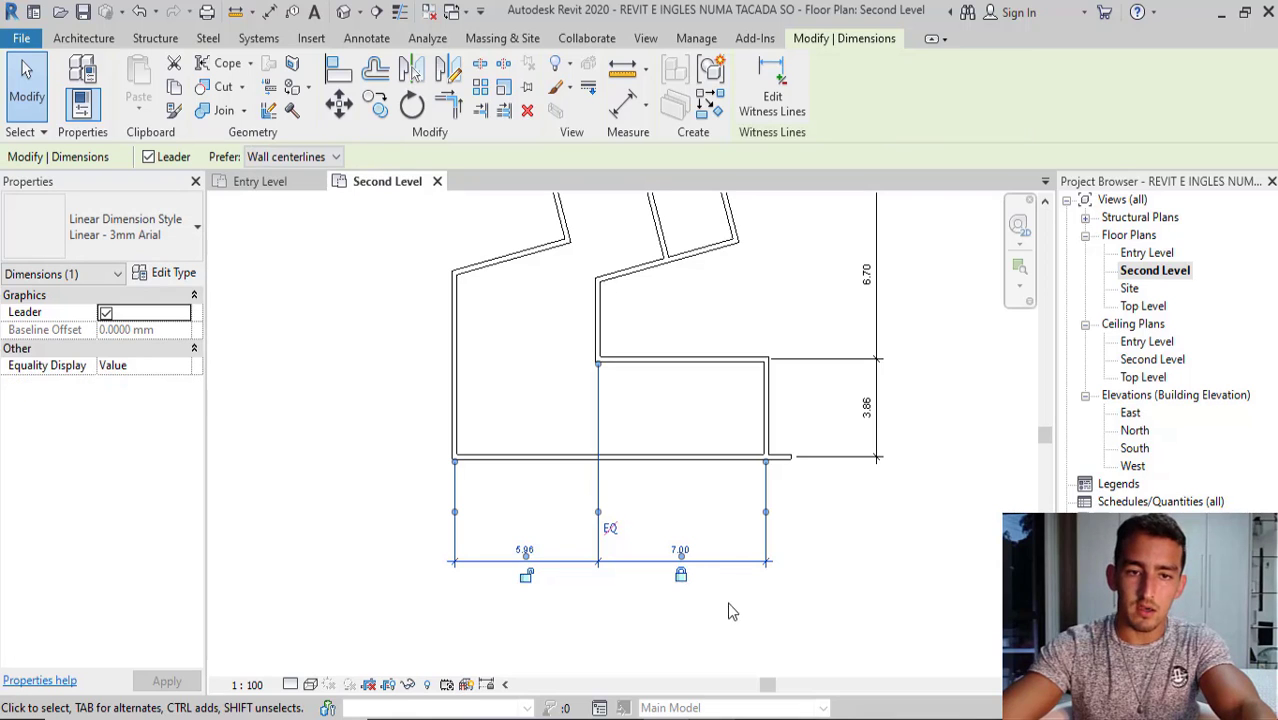
left_click(668, 408)
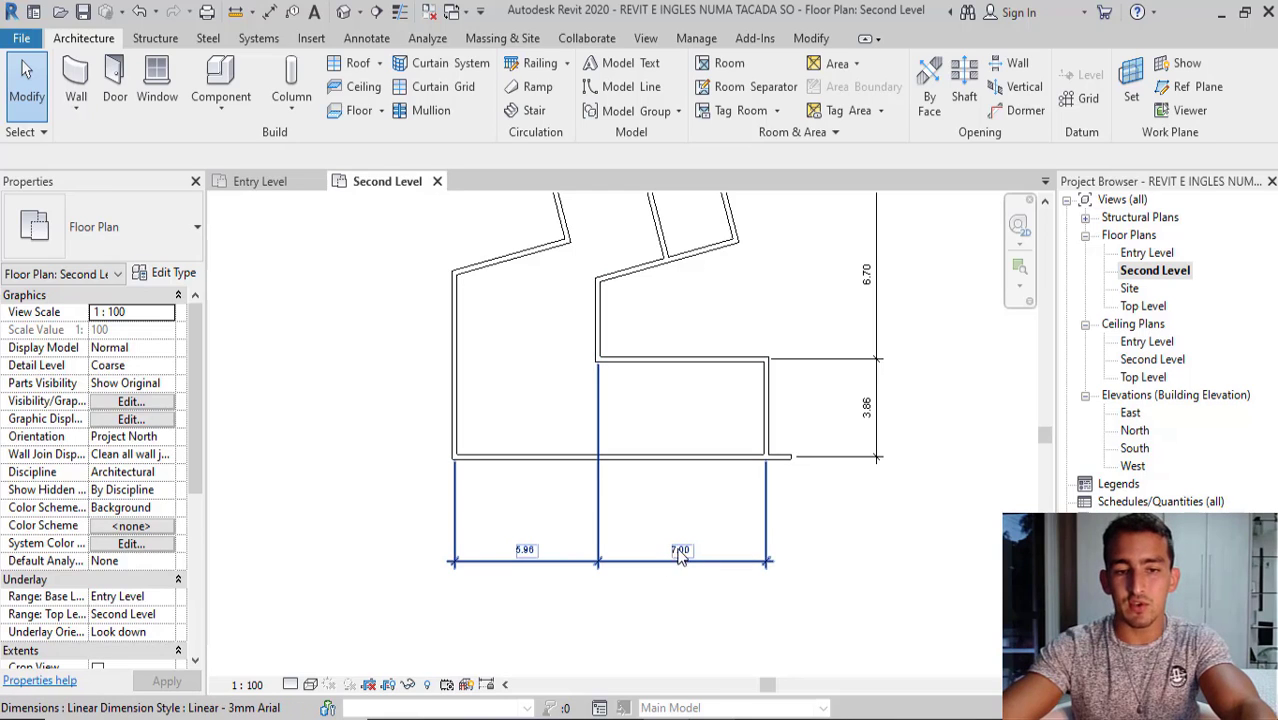
Step: Drag the inner vertical wall left so the first span reads 3.60 while the locked 7.00 span follows
scroll(680, 565, "up", 1)
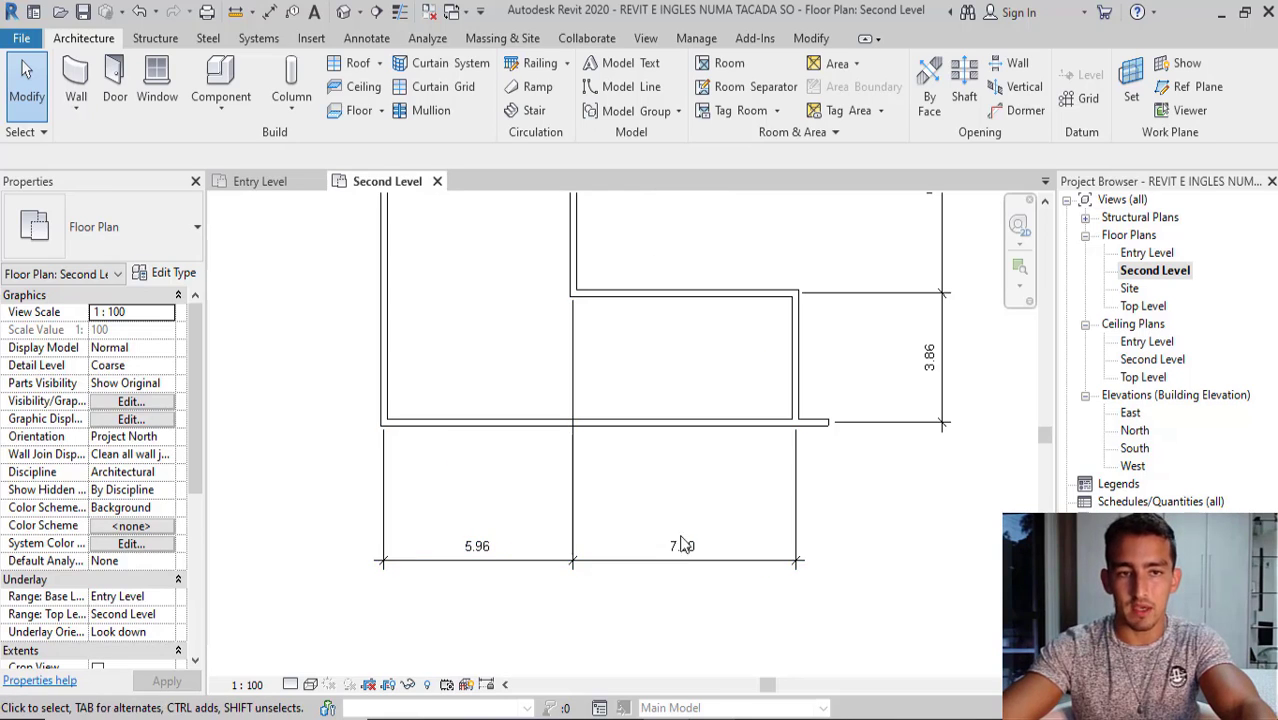
left_click(573, 253)
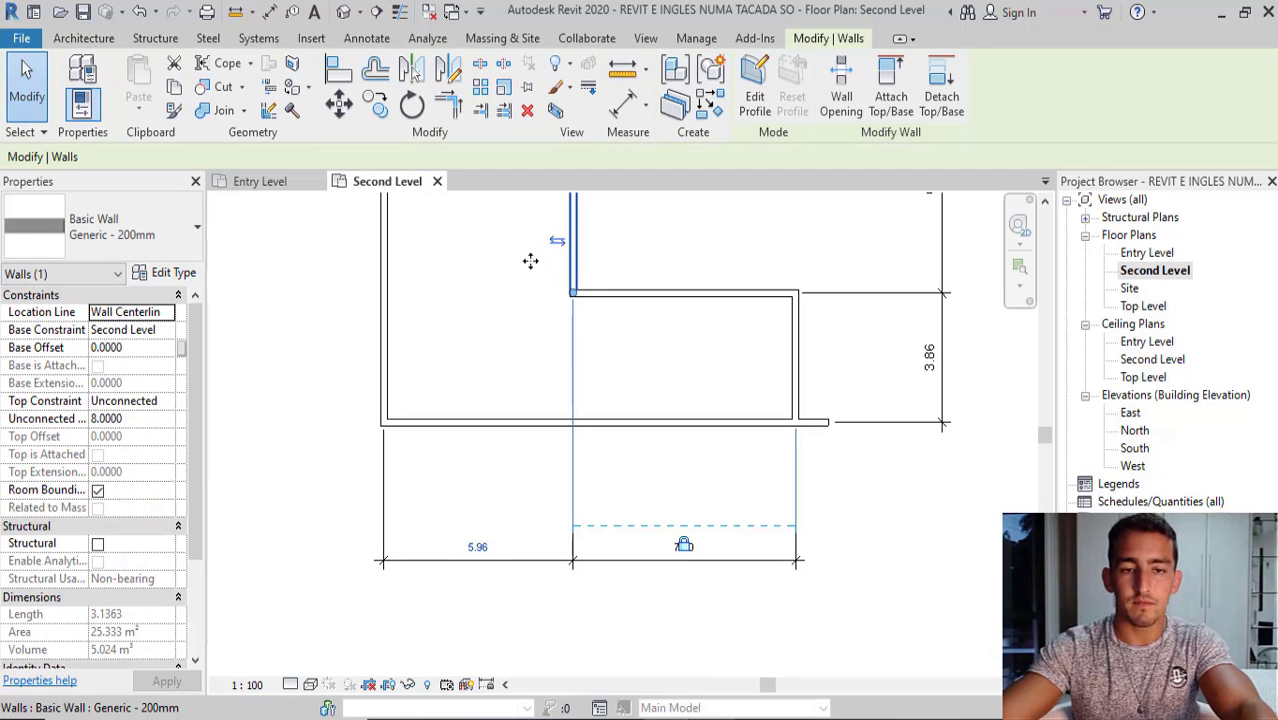
left_click_drag(530, 261, 499, 261)
left_click_drag(497, 262, 498, 264)
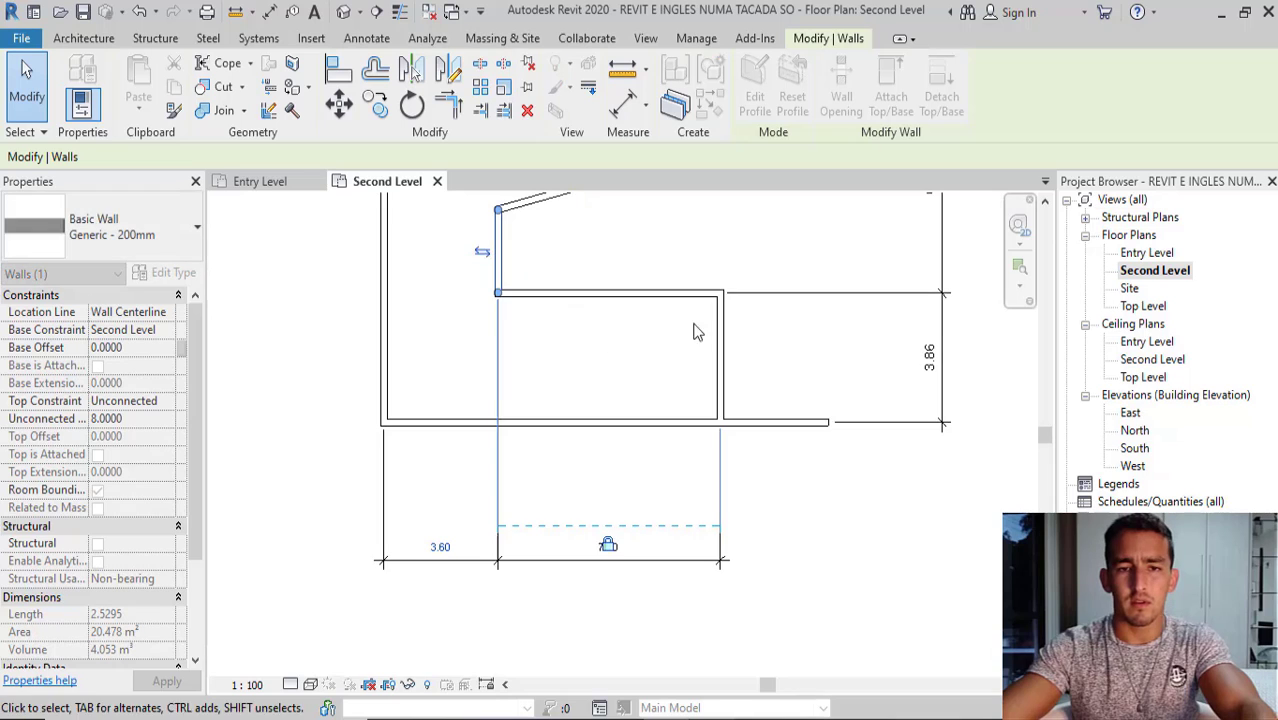
left_click(756, 605)
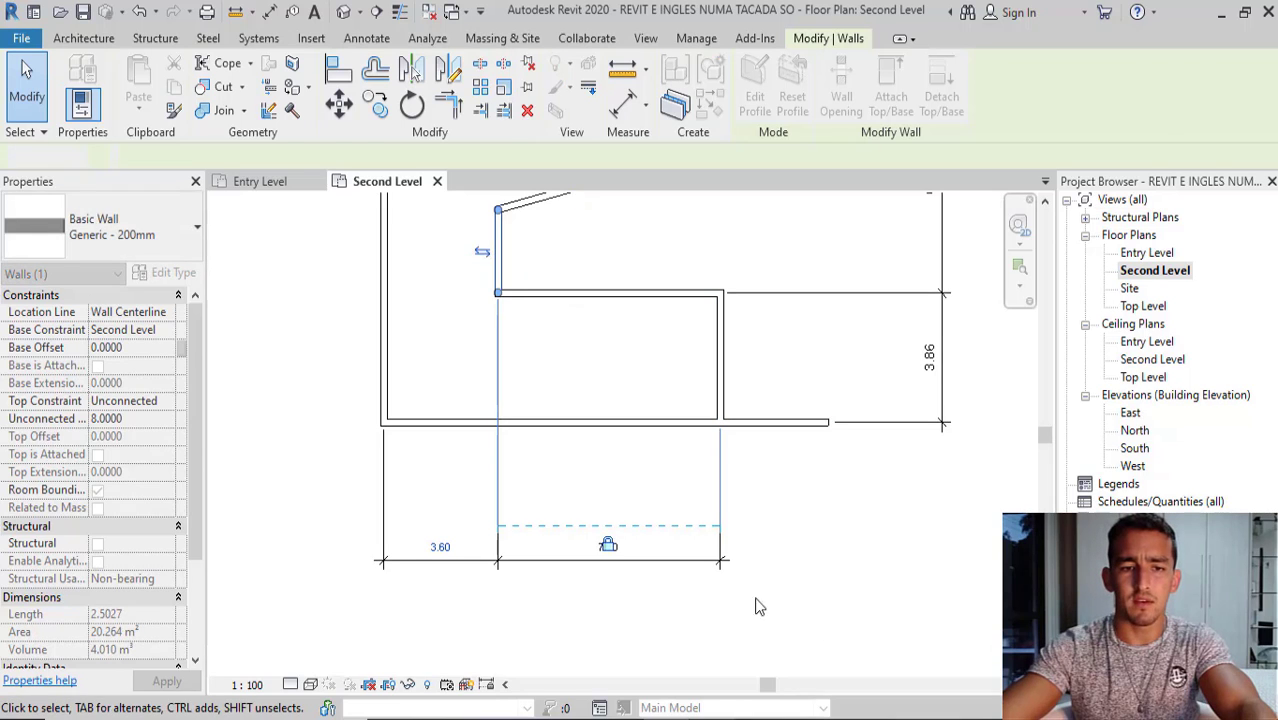